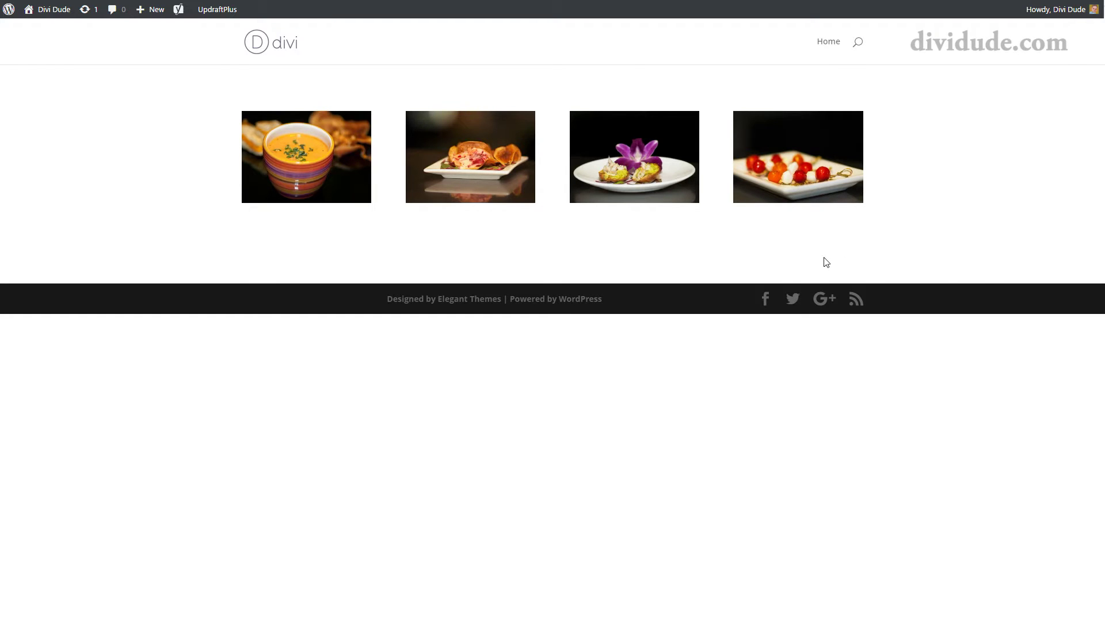
Enlarge the orchid dish photo in the gallery lightbox, then close it
click(639, 161)
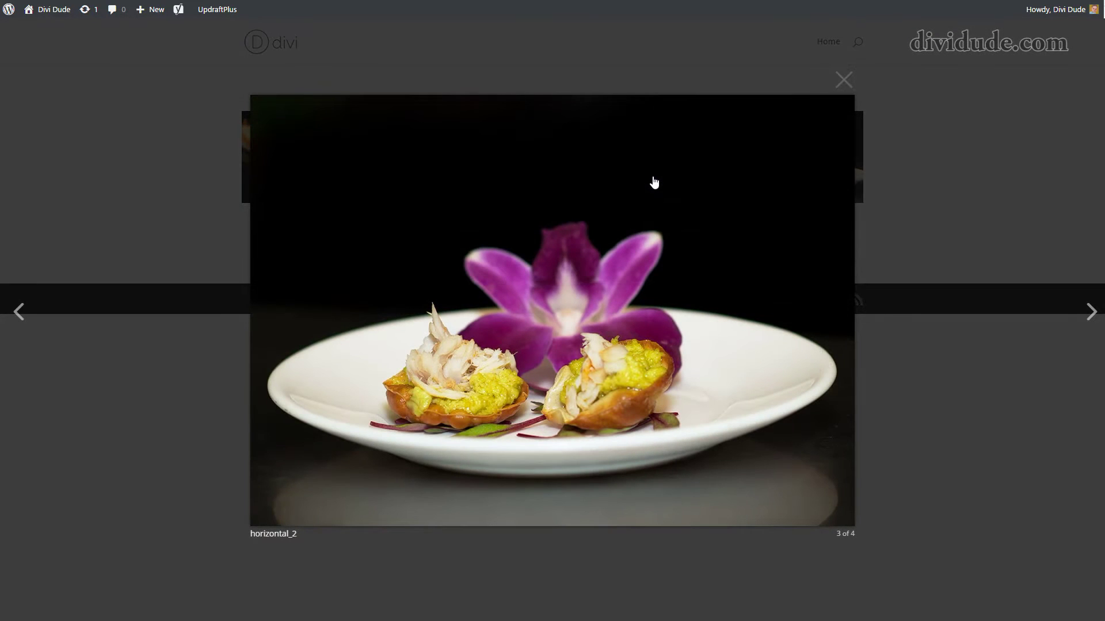
click(842, 84)
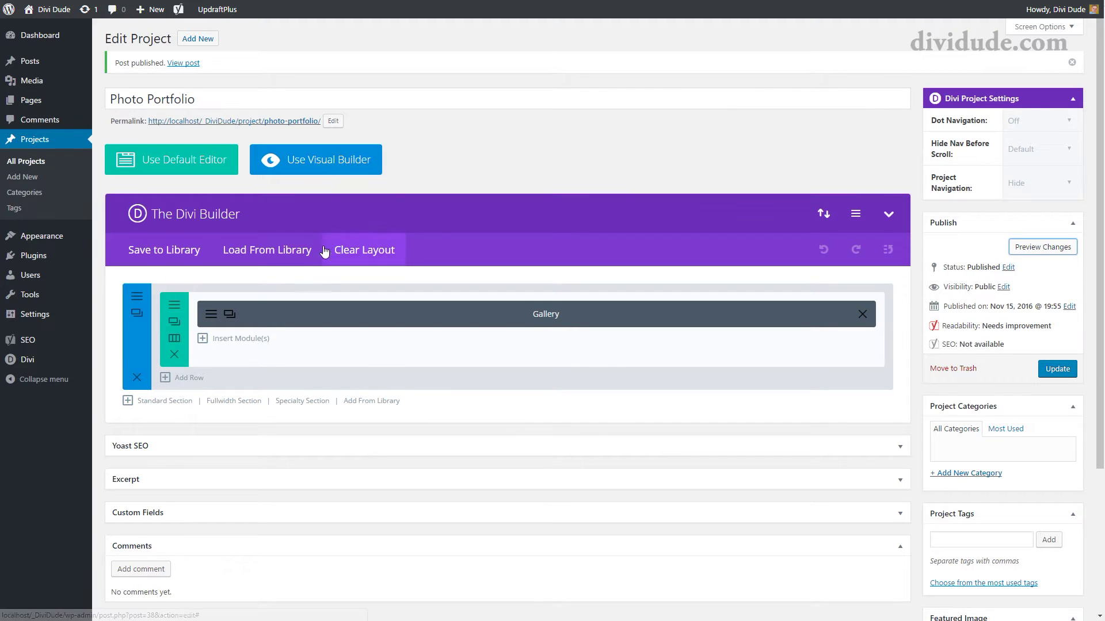
Add the four portrait photos from the media library to the Gallery module and save the module
click(210, 314)
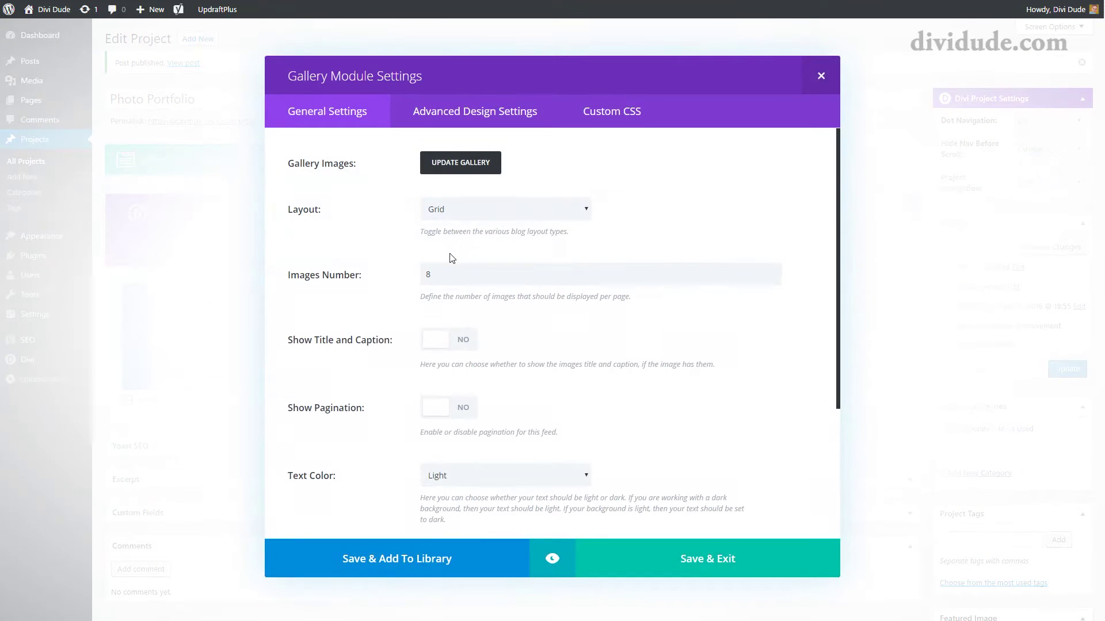
click(470, 169)
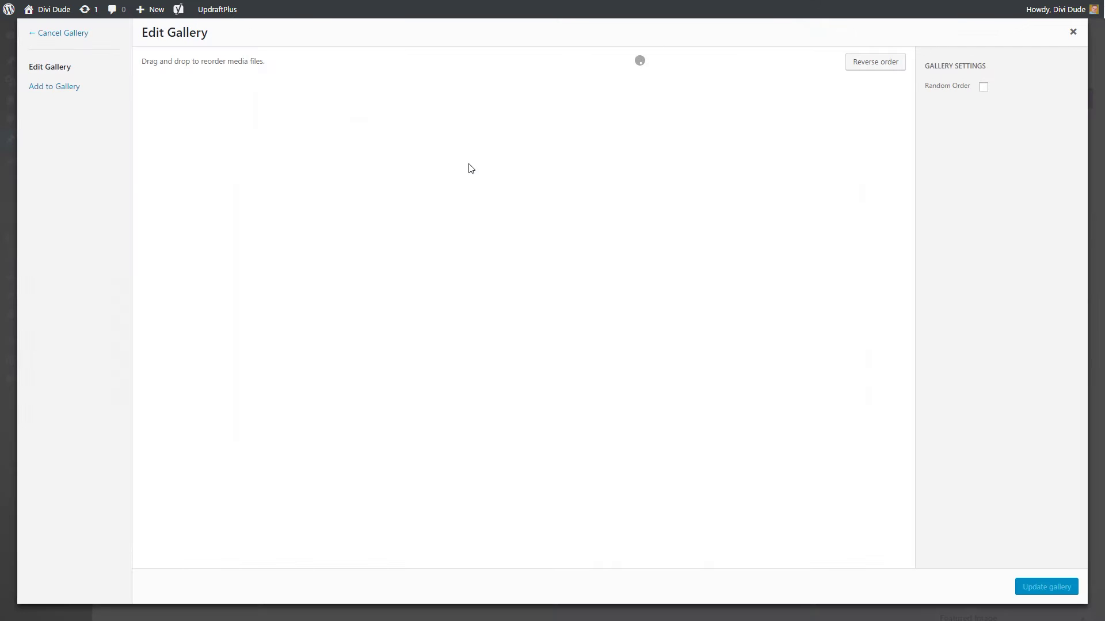
click(51, 90)
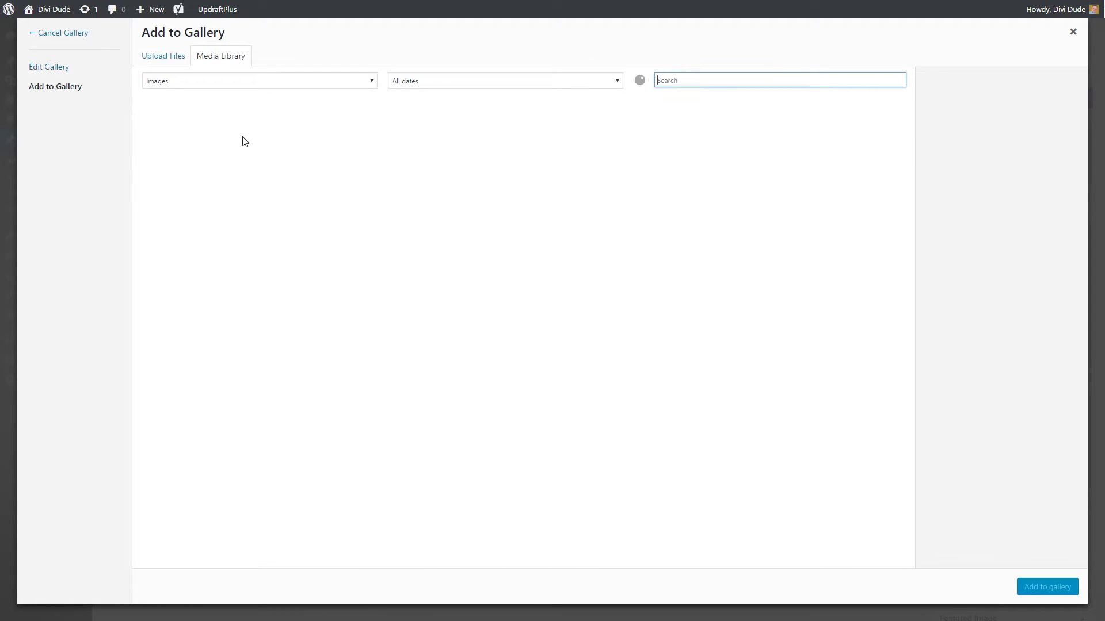
click(178, 146)
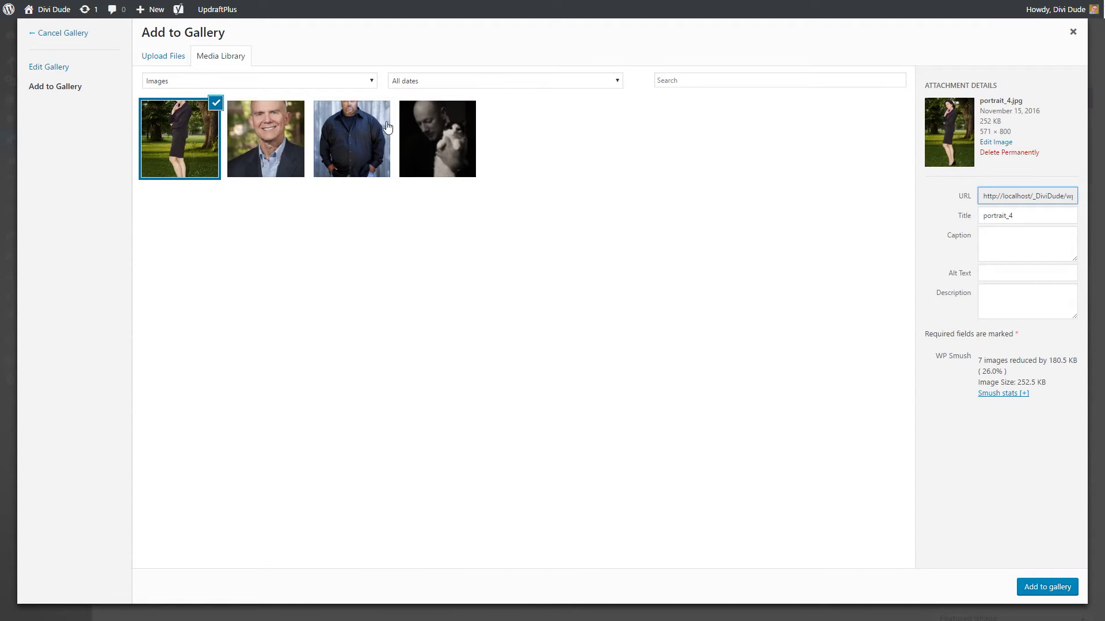
shift+click(428, 132)
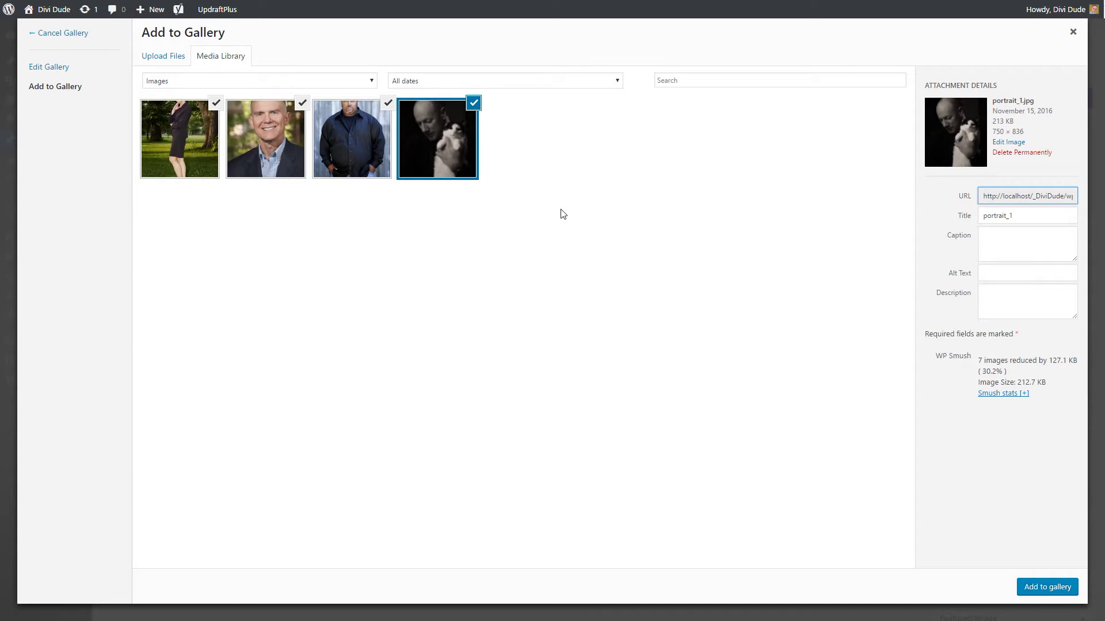
click(1048, 588)
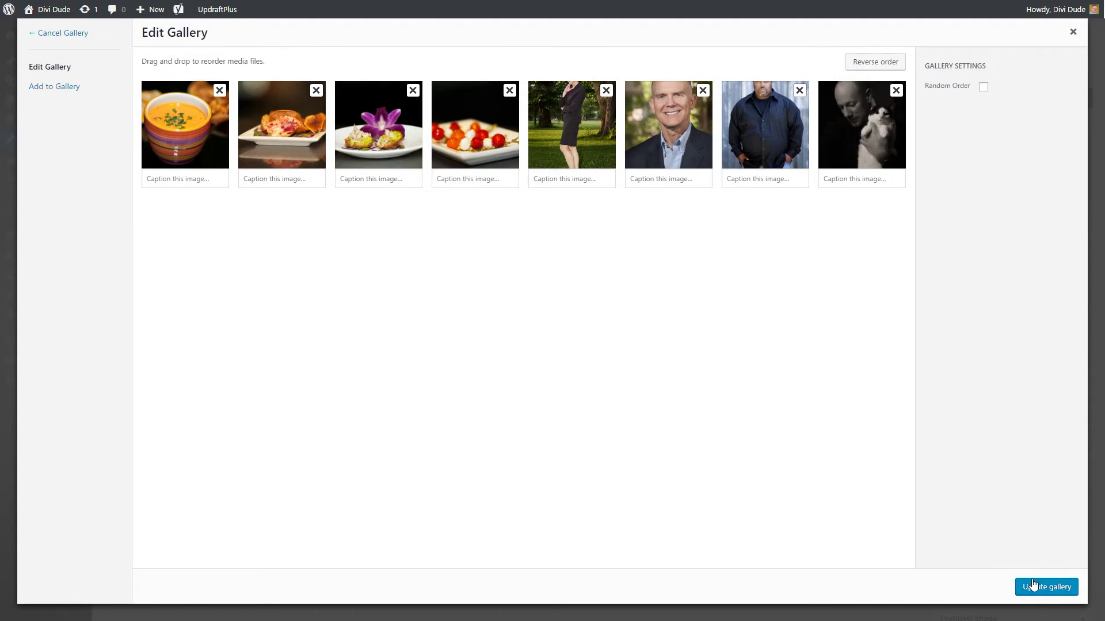
click(1036, 587)
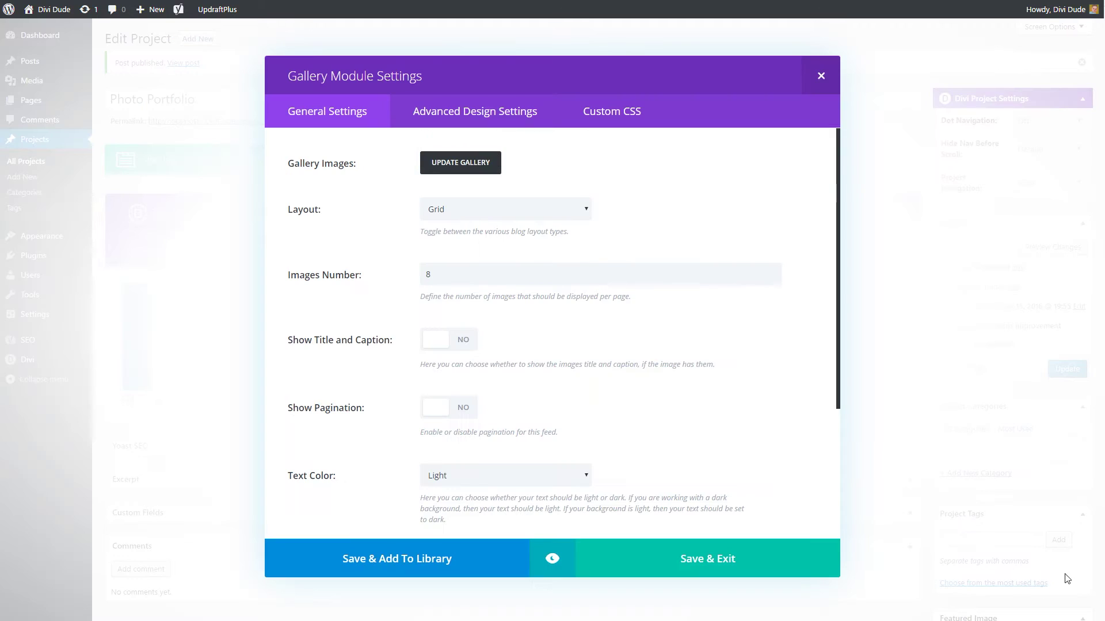
click(740, 563)
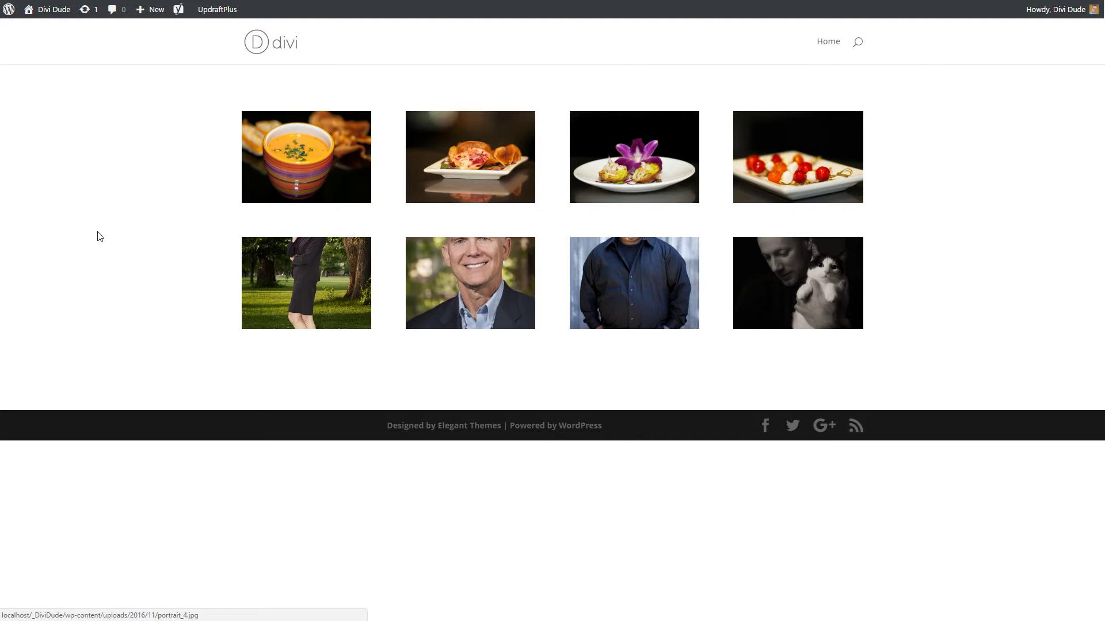
View the portrait_4 thumbnail in the live page's lightbox, then close it
click(301, 282)
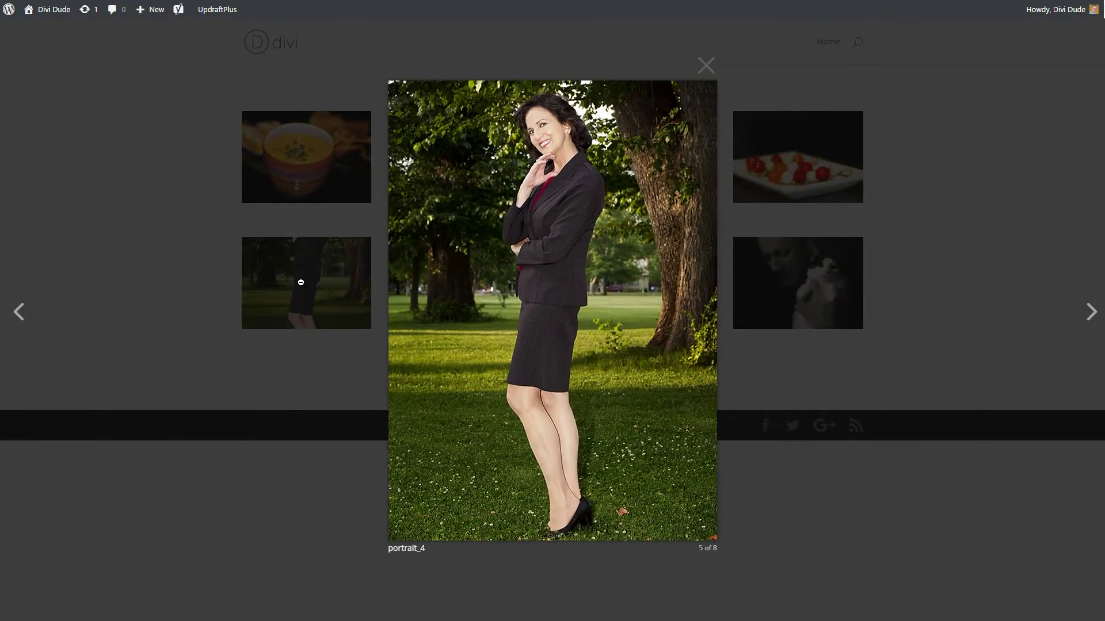
click(706, 65)
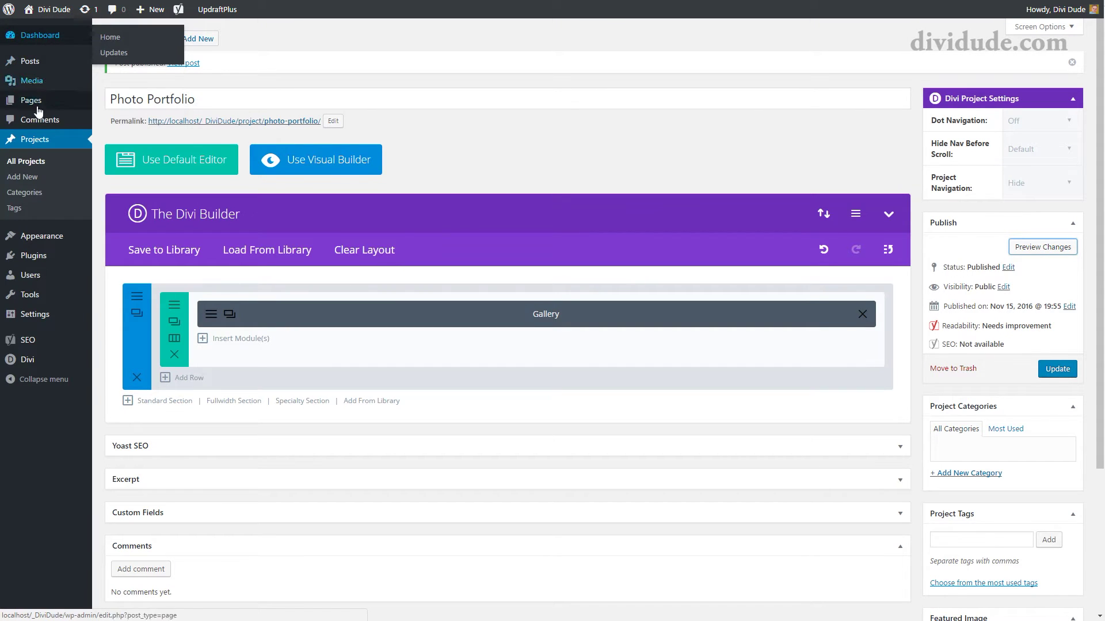
mouse_move(33, 256)
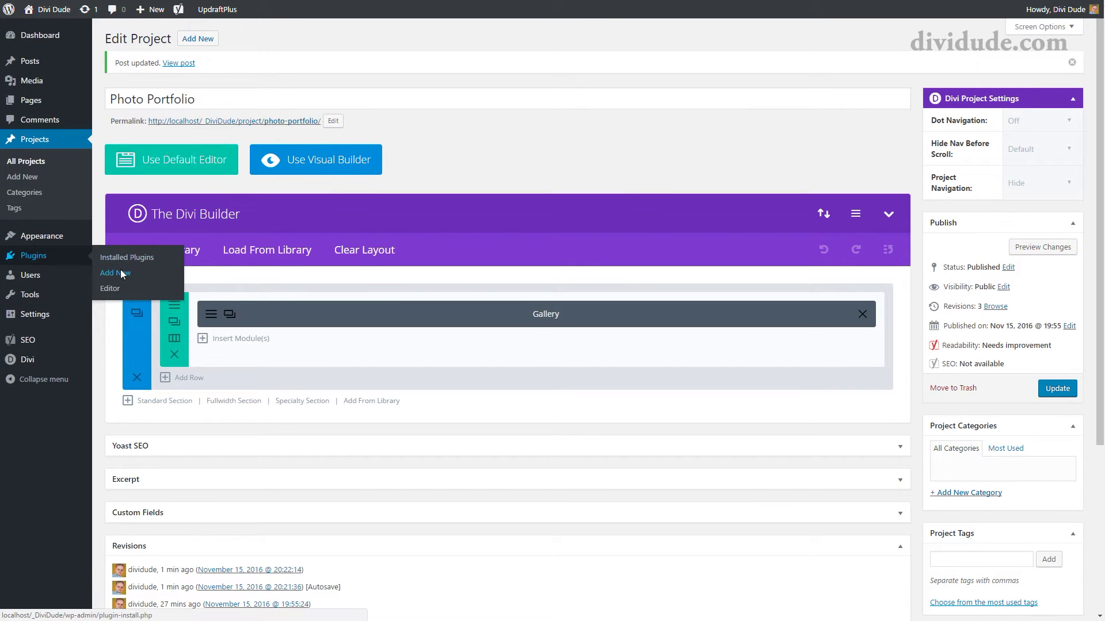
Find the Crop-Thumbnails plugin in the plugin directory, install it and activate it
click(122, 275)
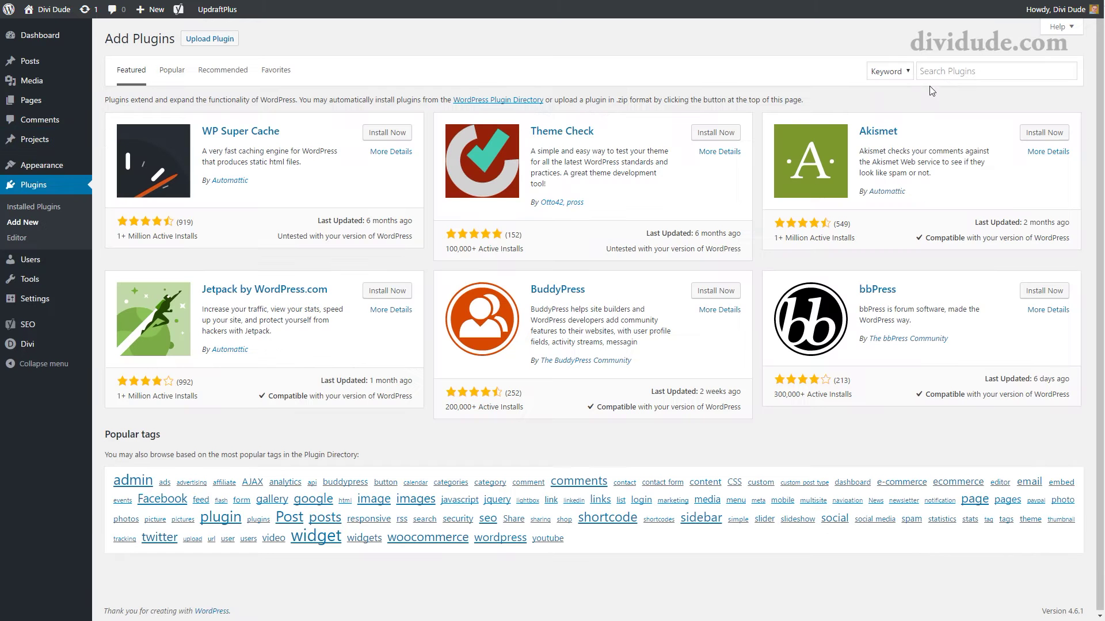
click(946, 78)
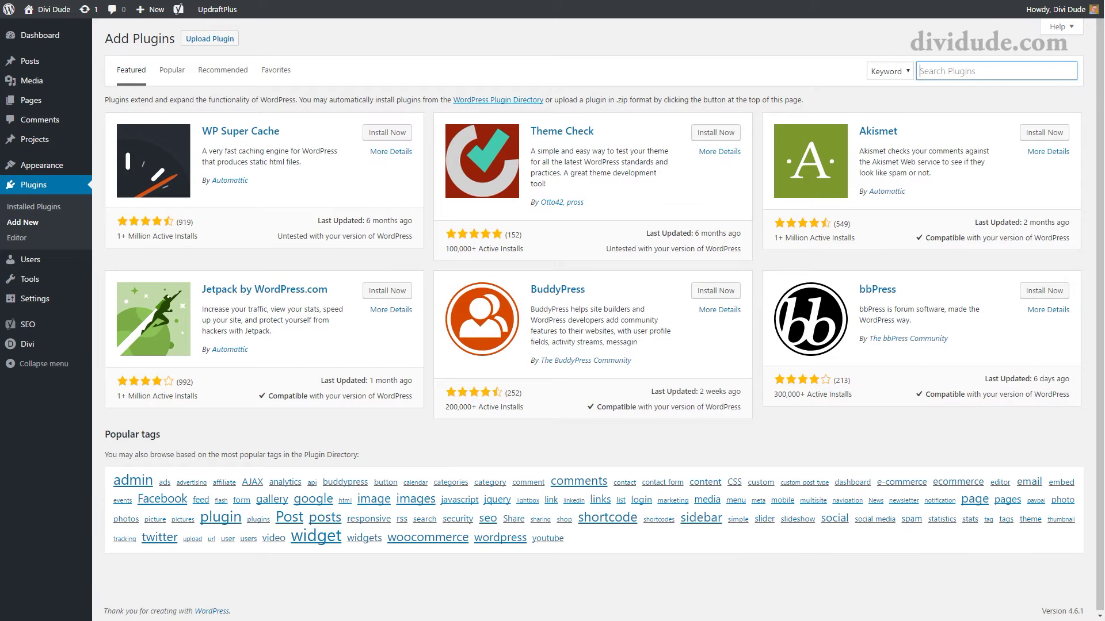
text(crop thumbnails)
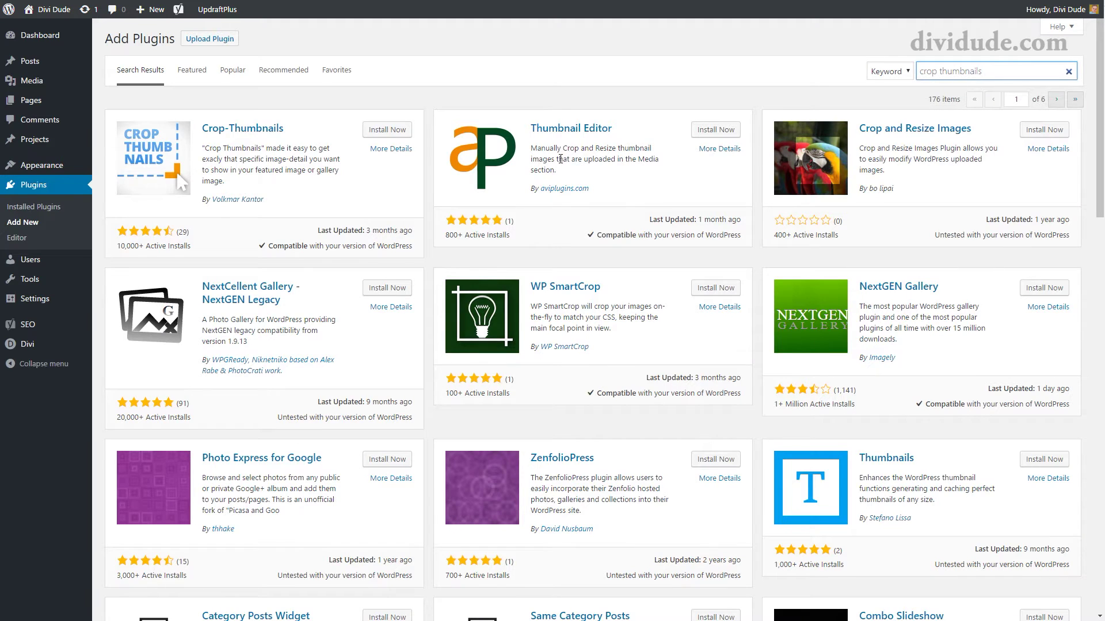
click(385, 130)
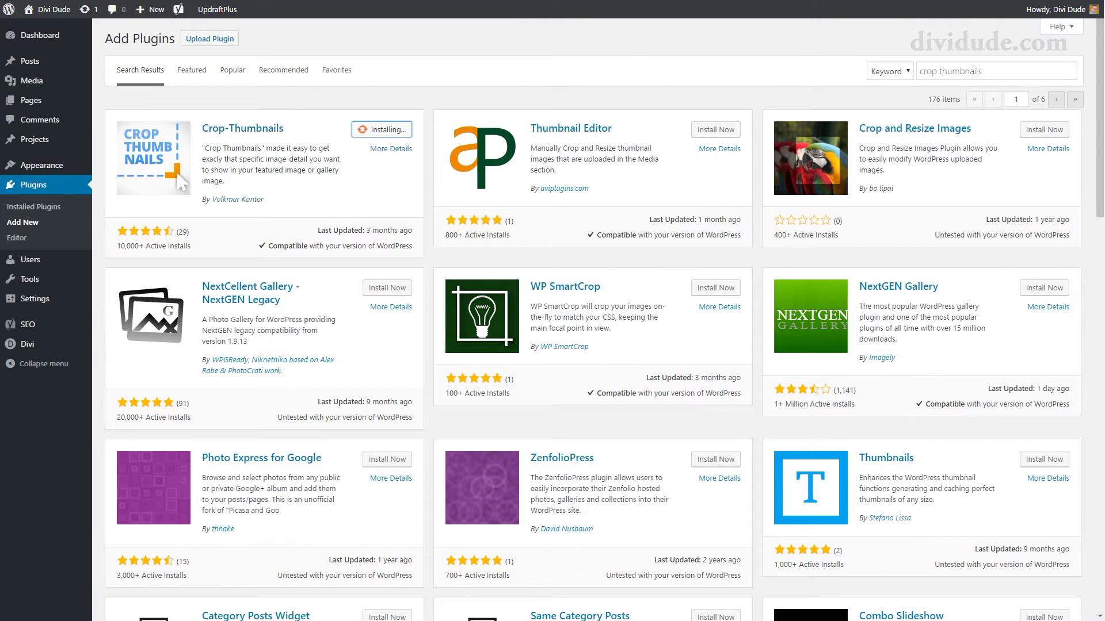
click(394, 131)
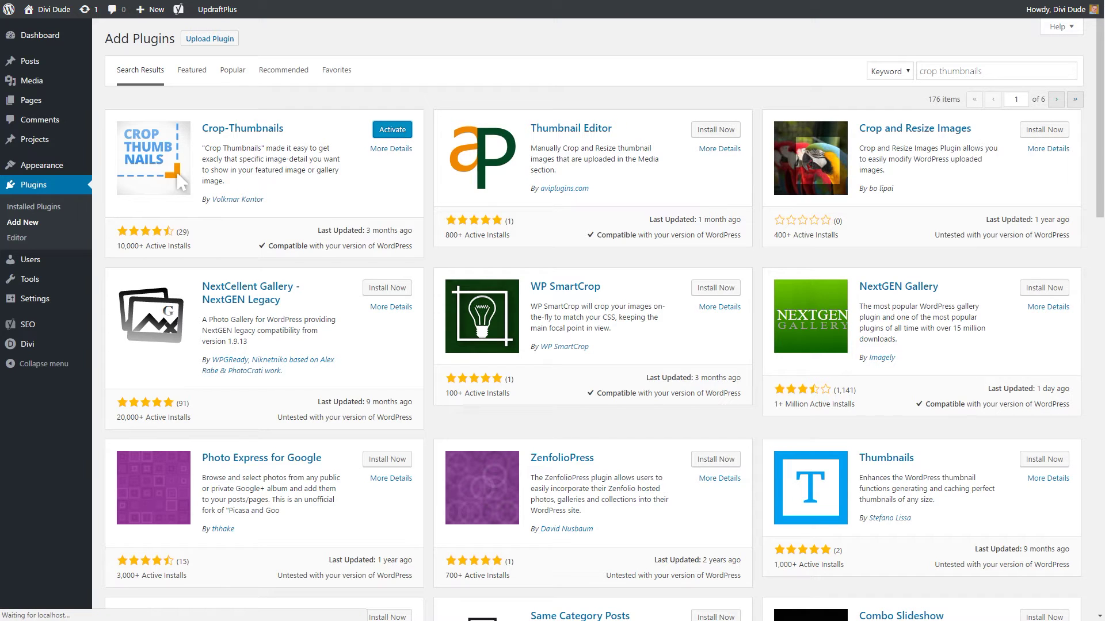
mouse_move(32, 80)
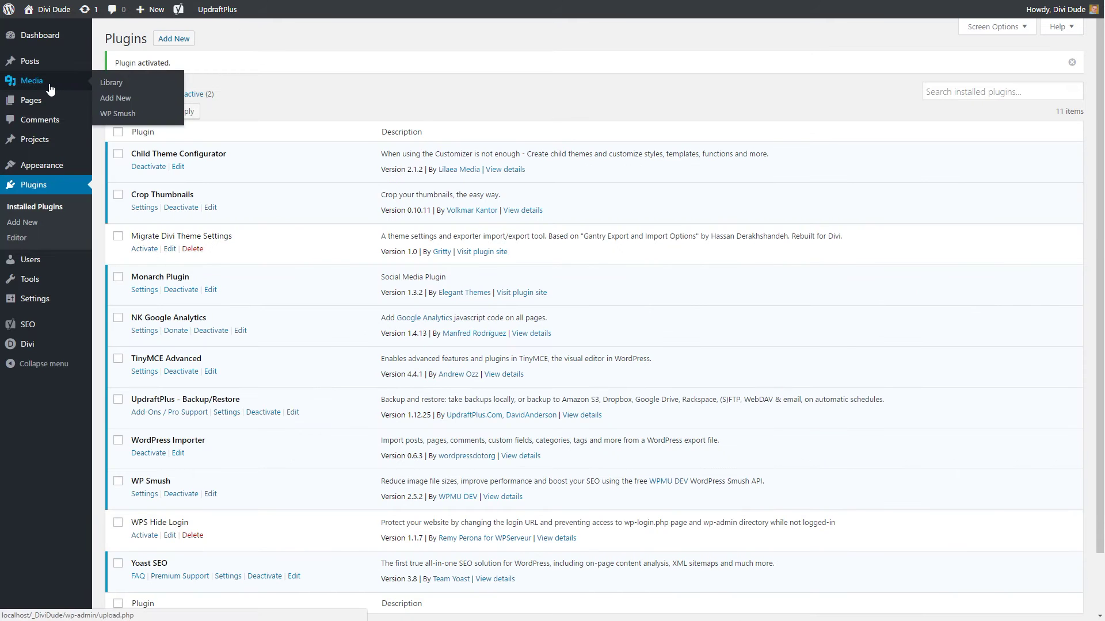
click(112, 83)
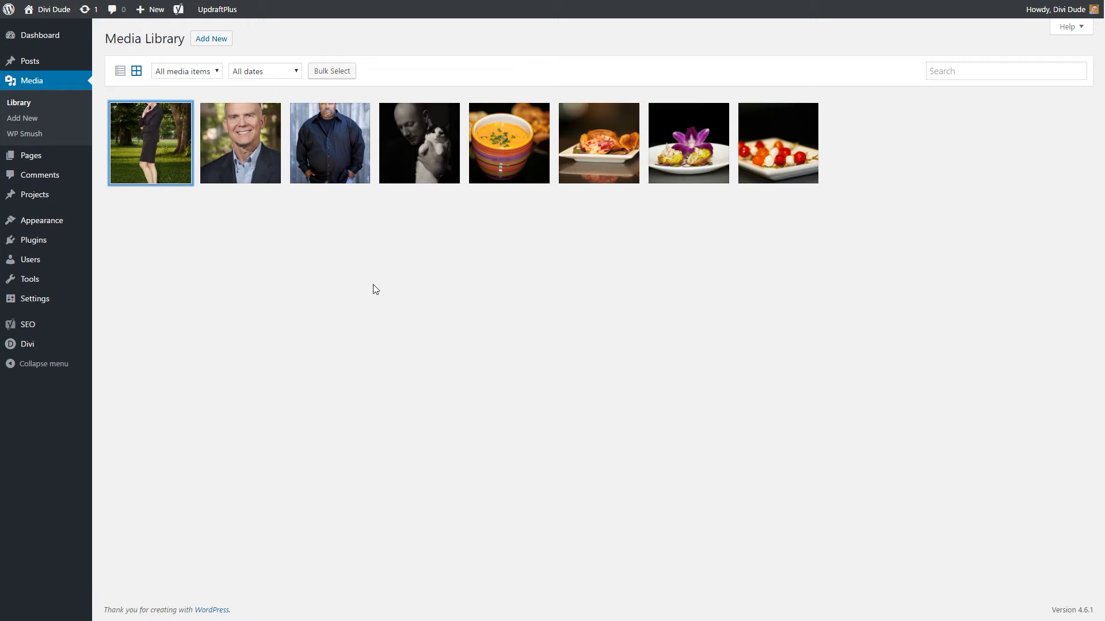
Open the Attachment Details of the portrait_4 photo
click(164, 149)
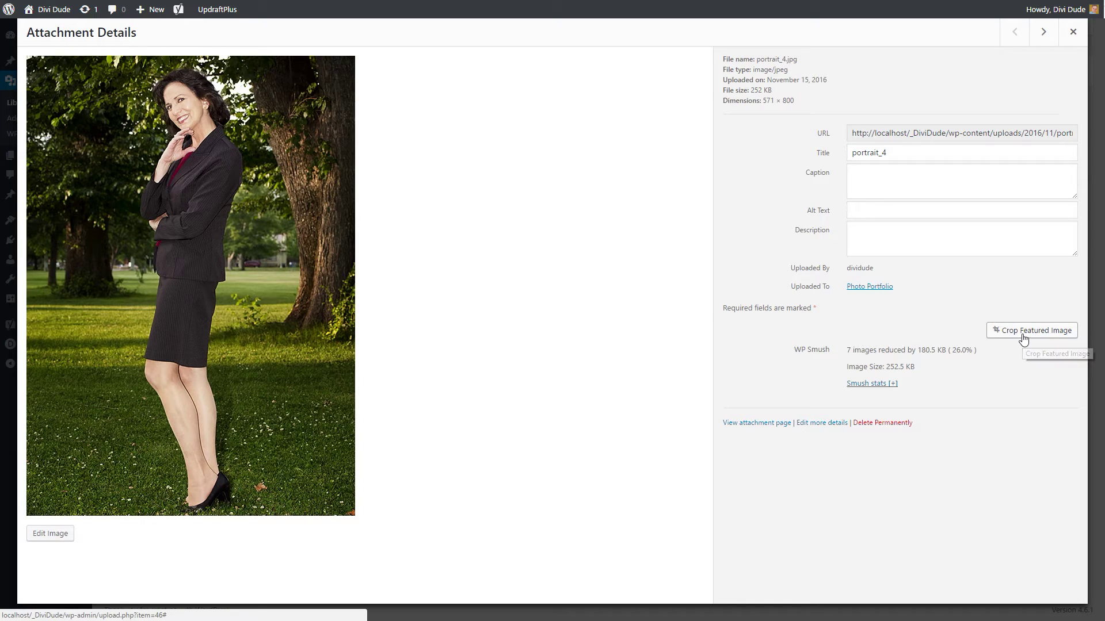
Shrink and raise portrait_4's et-pb-portfolio-image crop over her head, and save it
click(1023, 340)
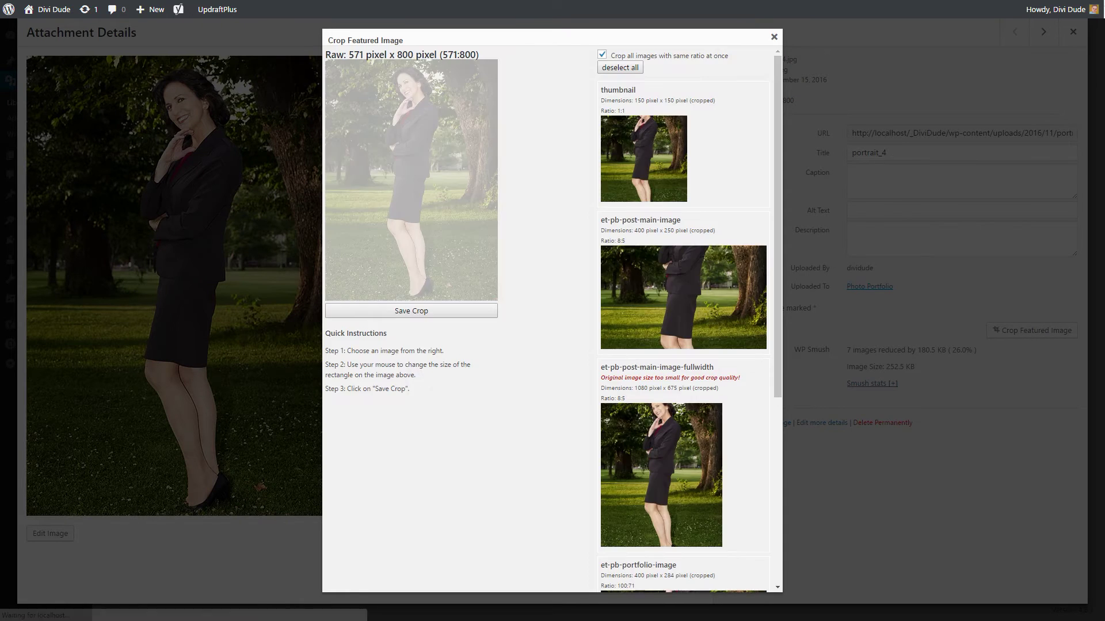
scroll(724, 178, down, 3)
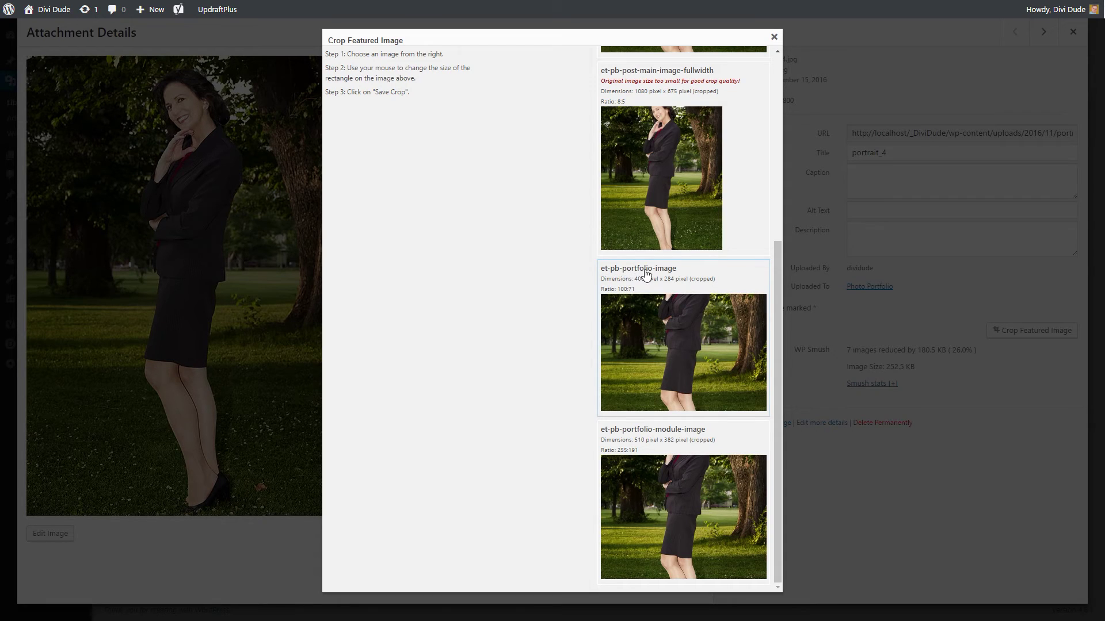
click(655, 318)
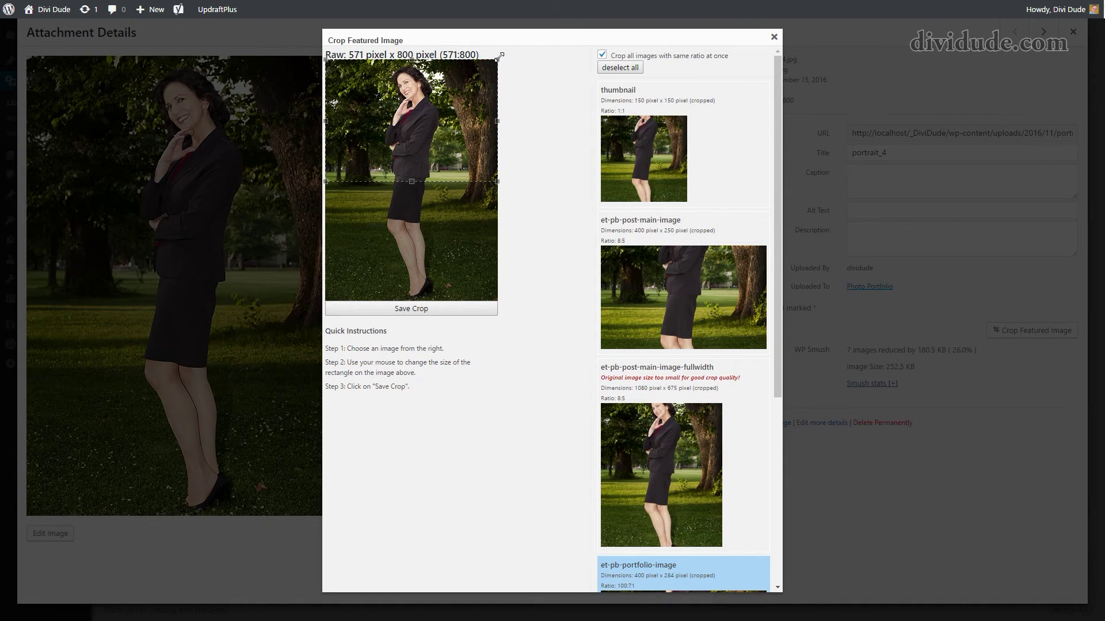
drag(497, 60, 437, 92)
drag(400, 136, 416, 115)
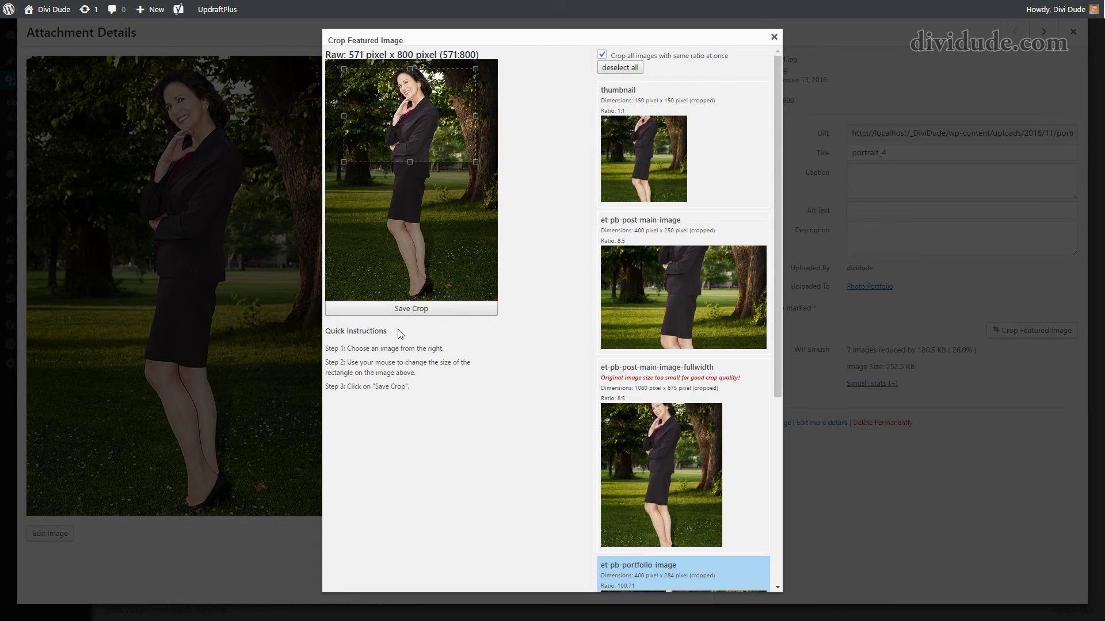
click(416, 312)
click(774, 37)
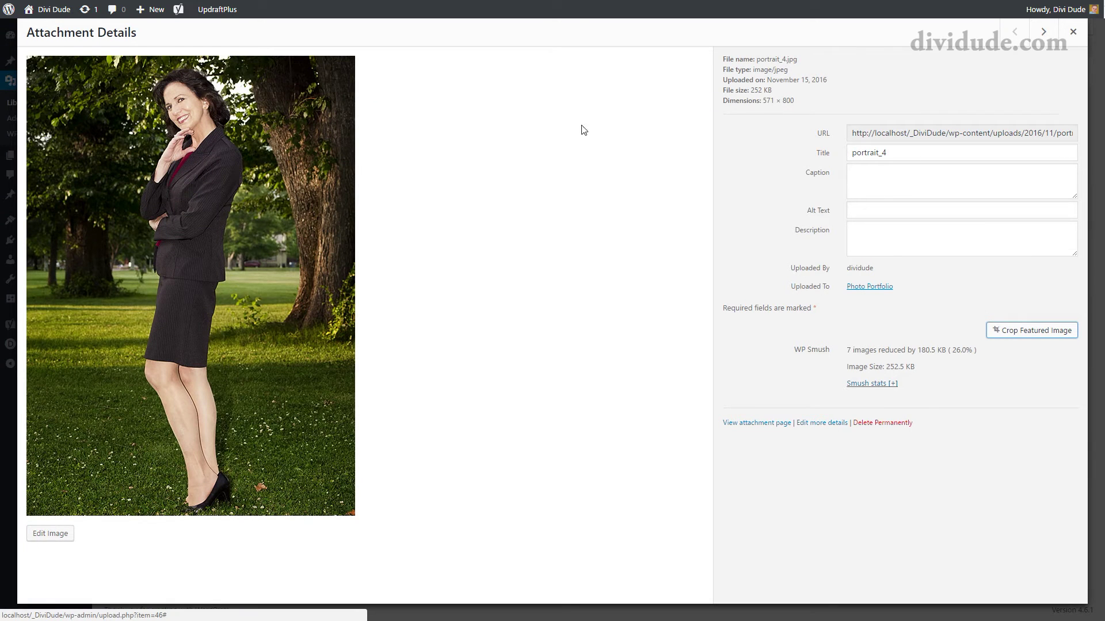
click(1044, 31)
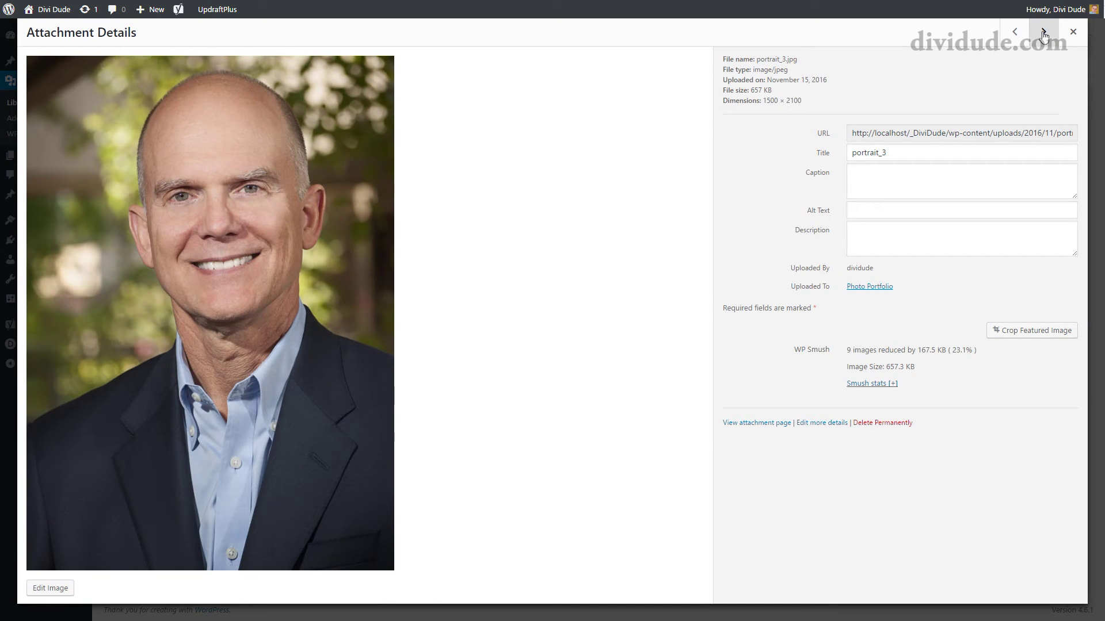
Nudge portrait_3's et-pb-portfolio-image crop over the man's face and save it
click(1034, 332)
scroll(655, 257, down, 5)
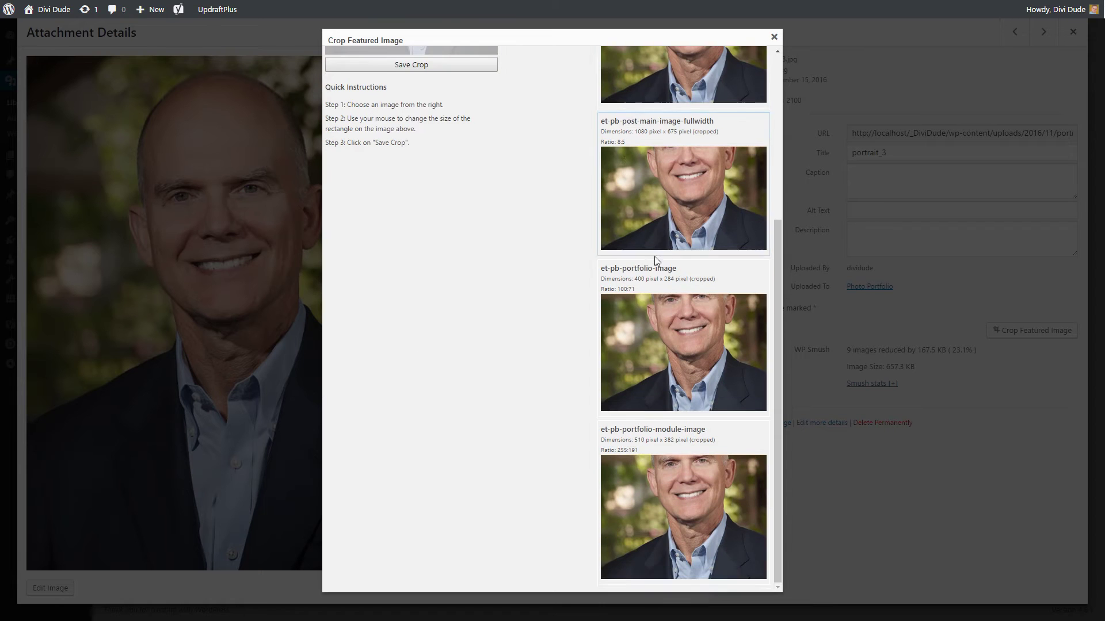
click(679, 345)
drag(455, 119, 455, 124)
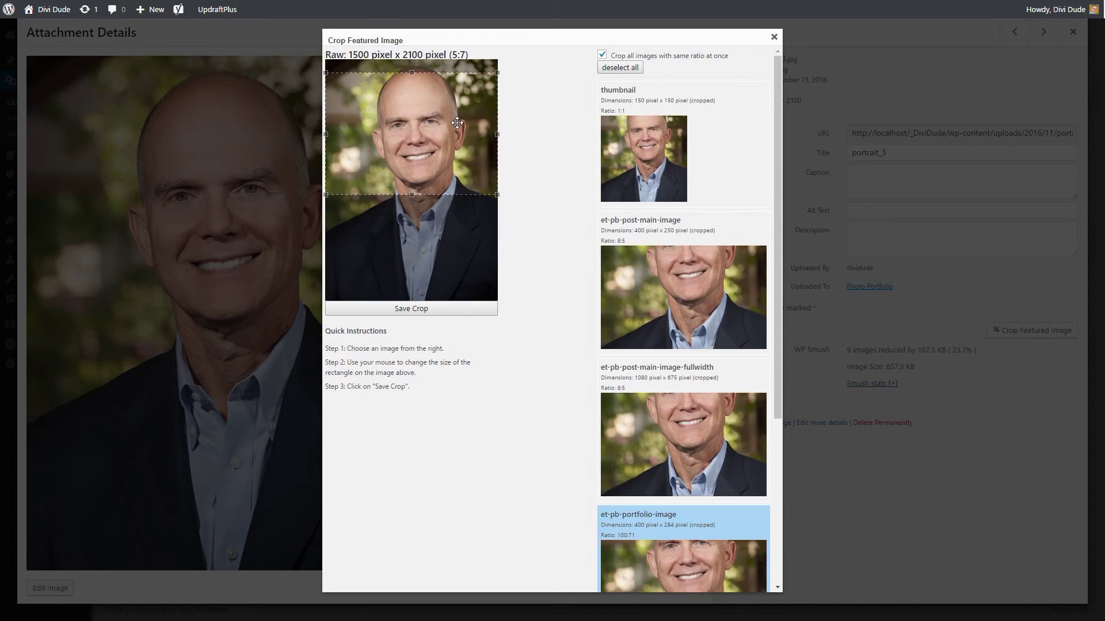
click(422, 310)
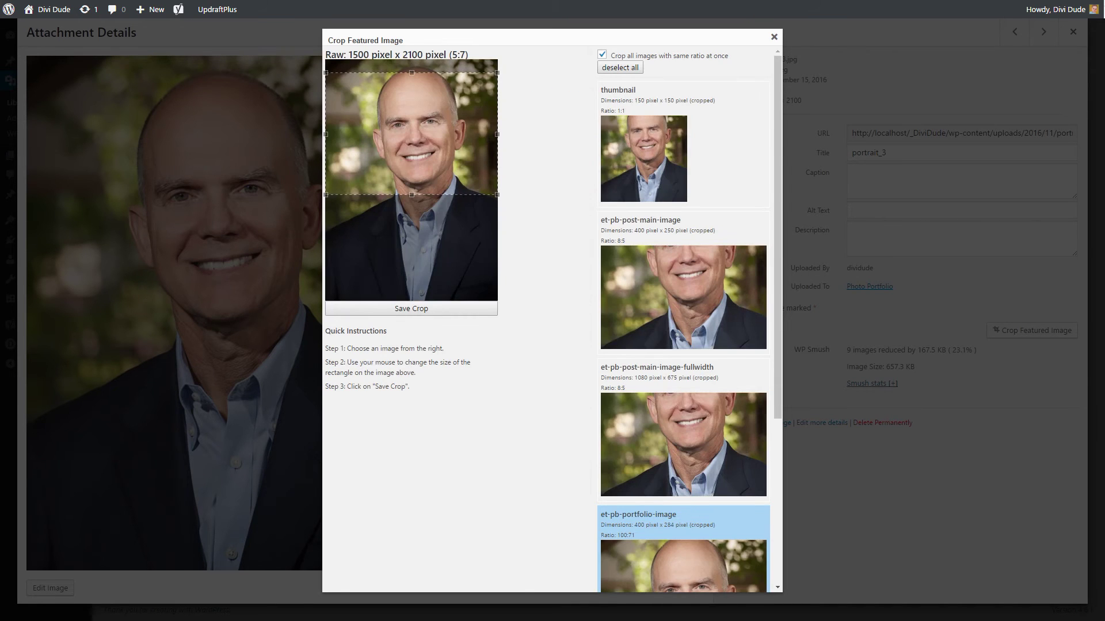
click(775, 39)
click(1042, 35)
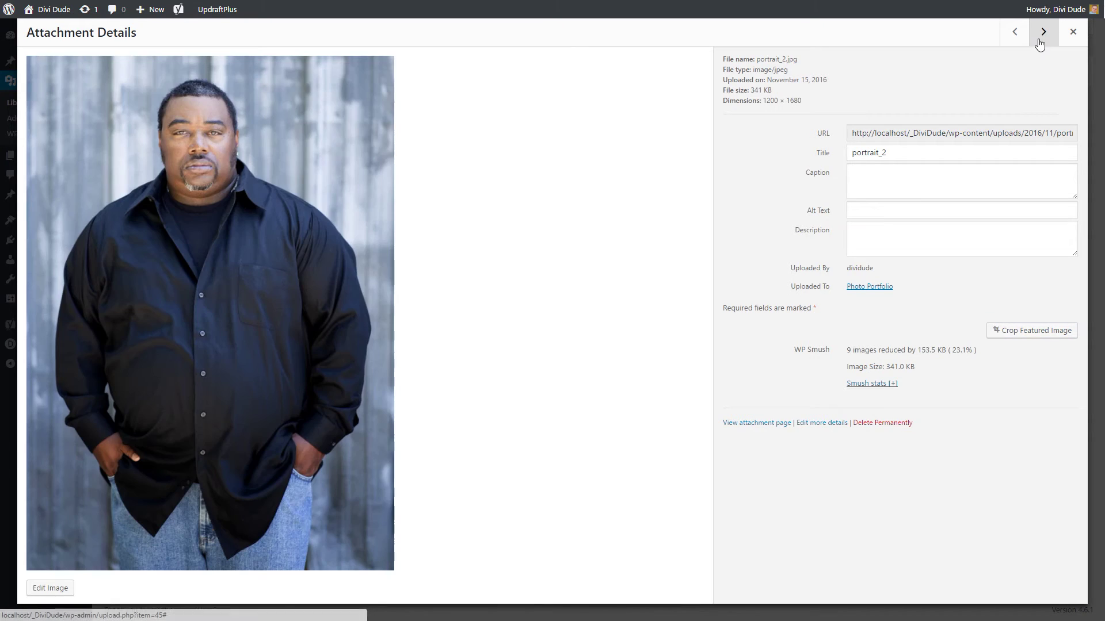
Shrink portrait_2's et-pb-portfolio-image crop around his head and chest and save it
click(1023, 333)
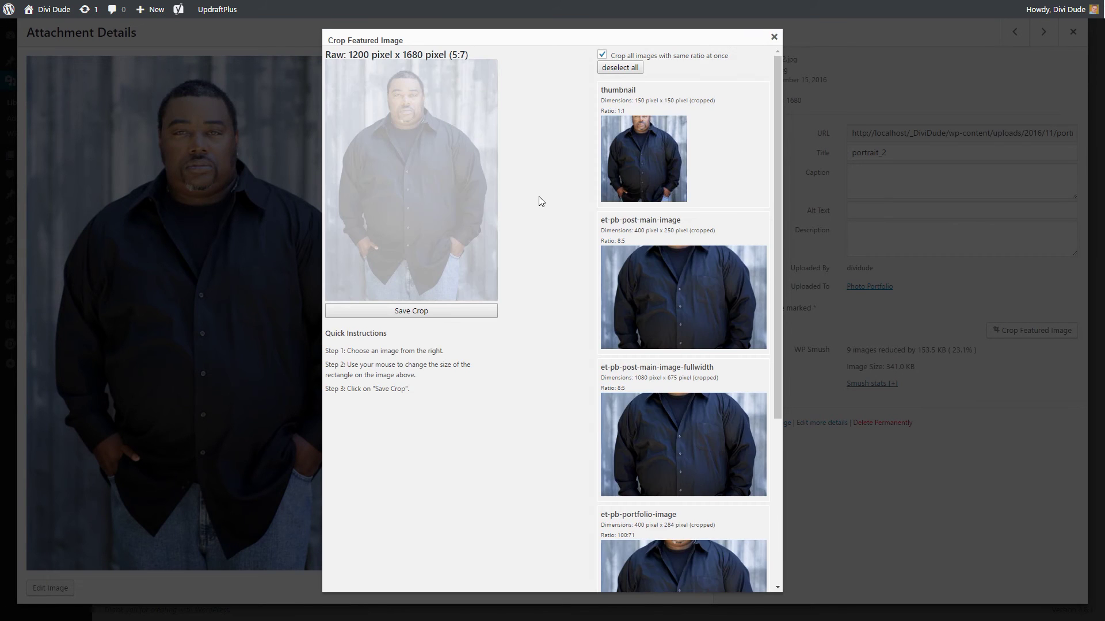
scroll(511, 219, down, 5)
click(653, 338)
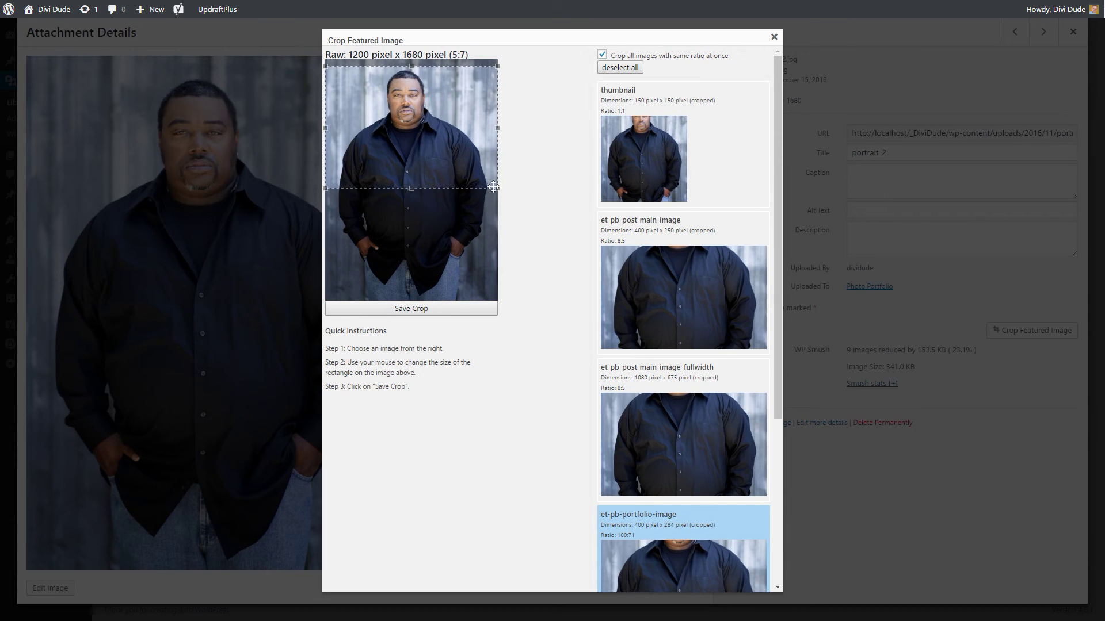
drag(497, 189, 465, 165)
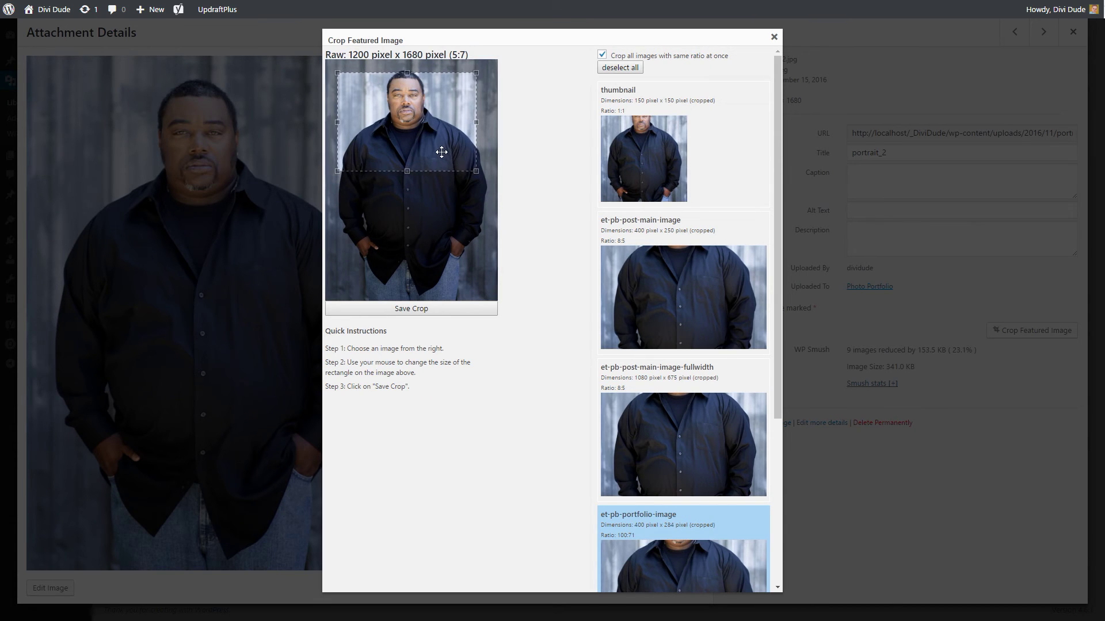
click(411, 308)
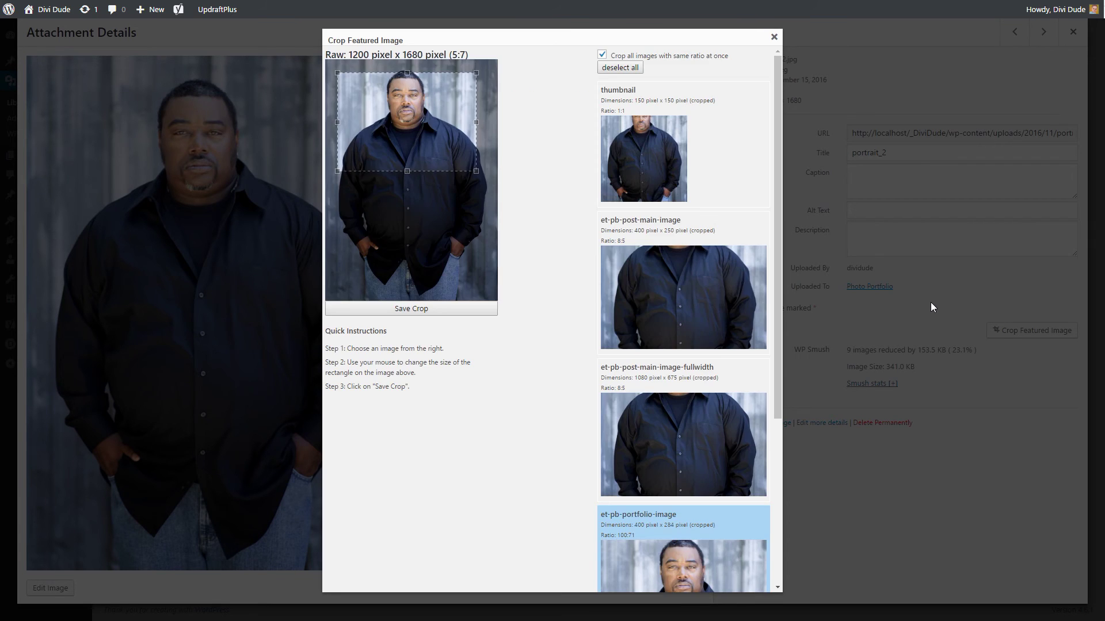
key(Escape)
key(Left)
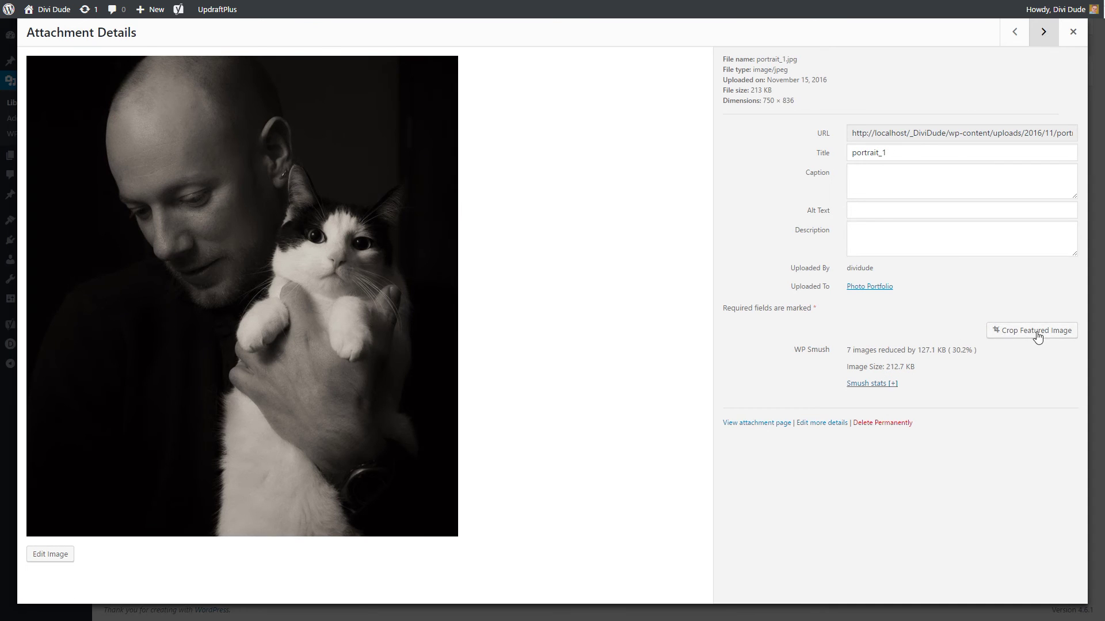
Save portrait_1's et-pb-portfolio-image crop, then close the crop dialog and Attachment Details
click(1040, 331)
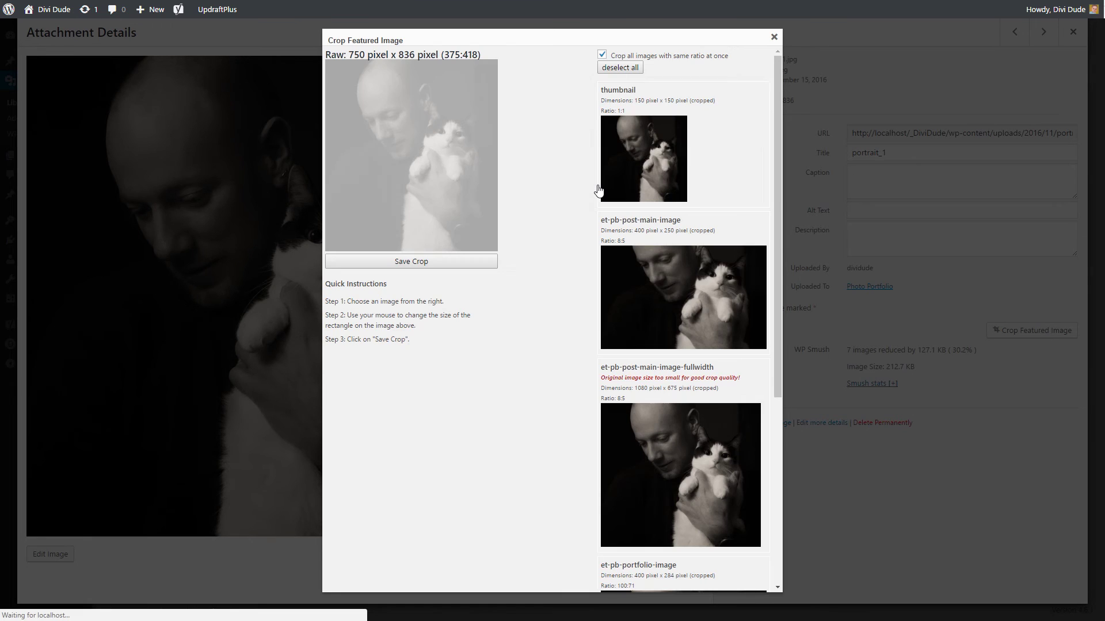
scroll(673, 313, down, 5)
click(673, 313)
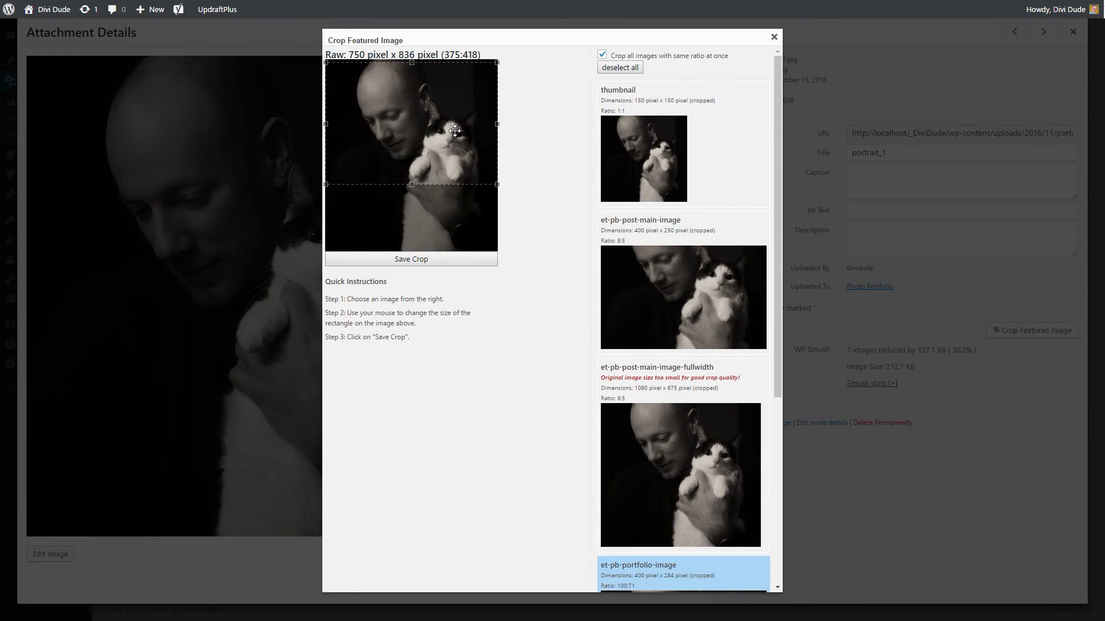
click(427, 258)
click(773, 36)
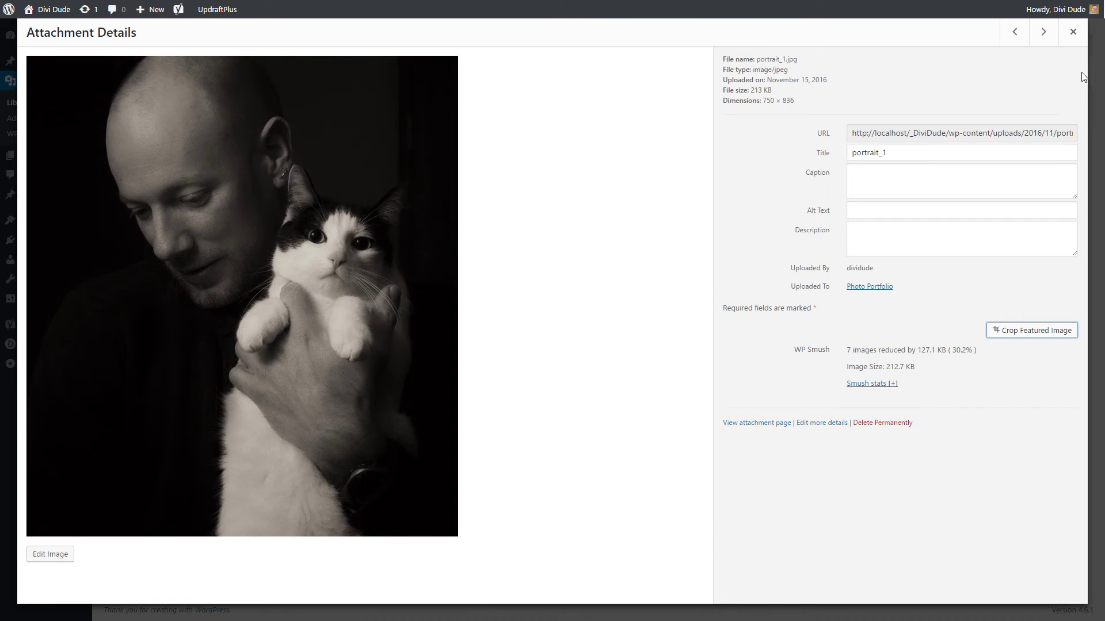
click(1074, 35)
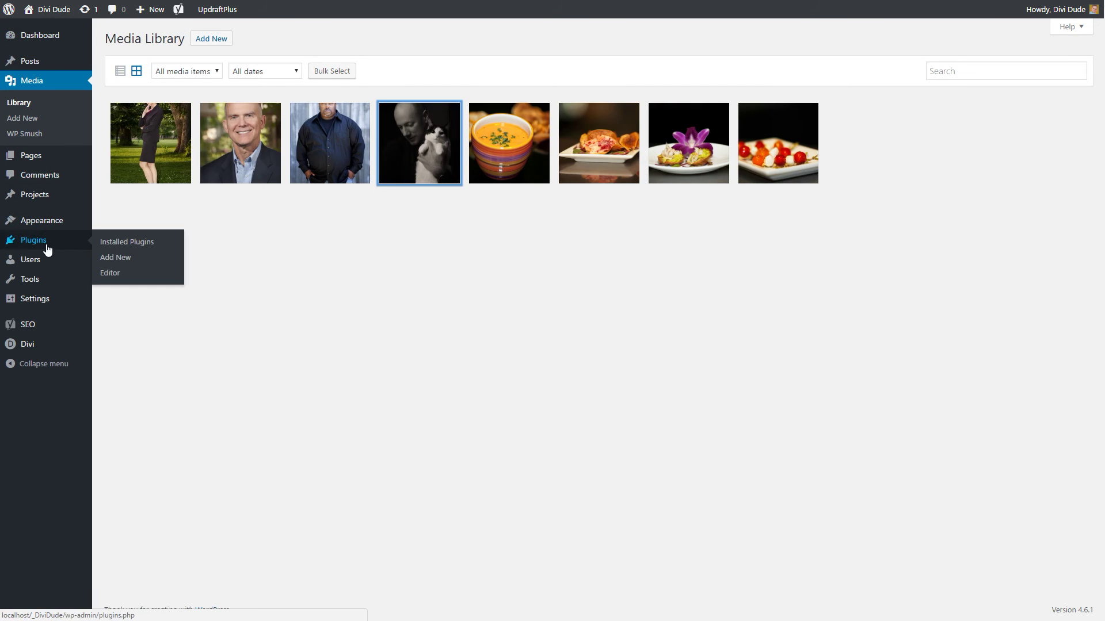
mouse_move(35, 195)
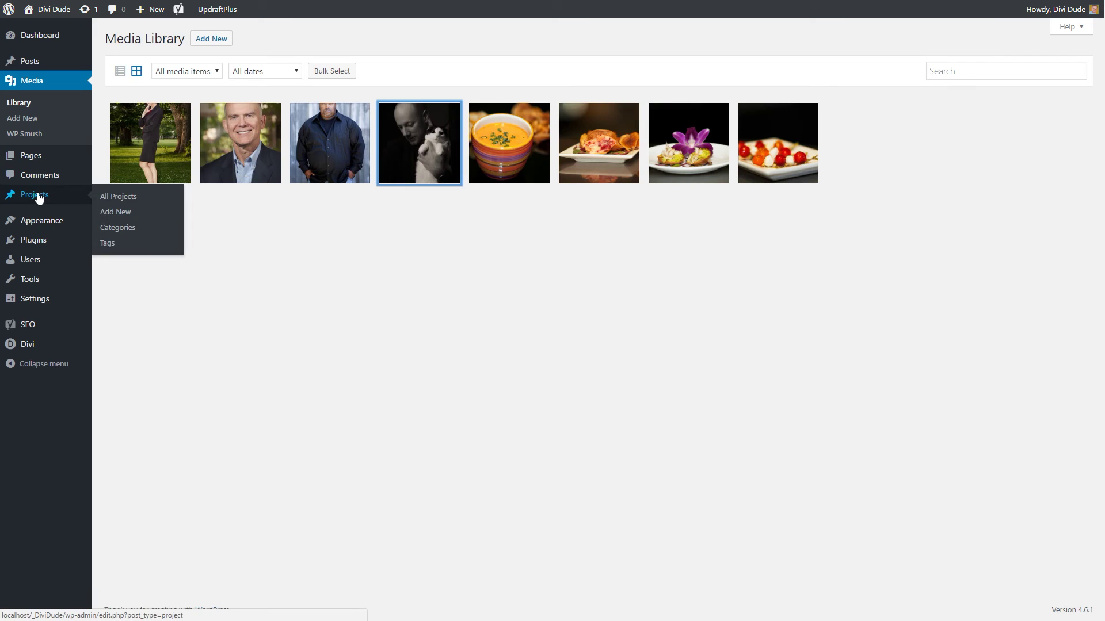
Open Photo Portfolio from All Projects and preview its page with the new crops
click(124, 199)
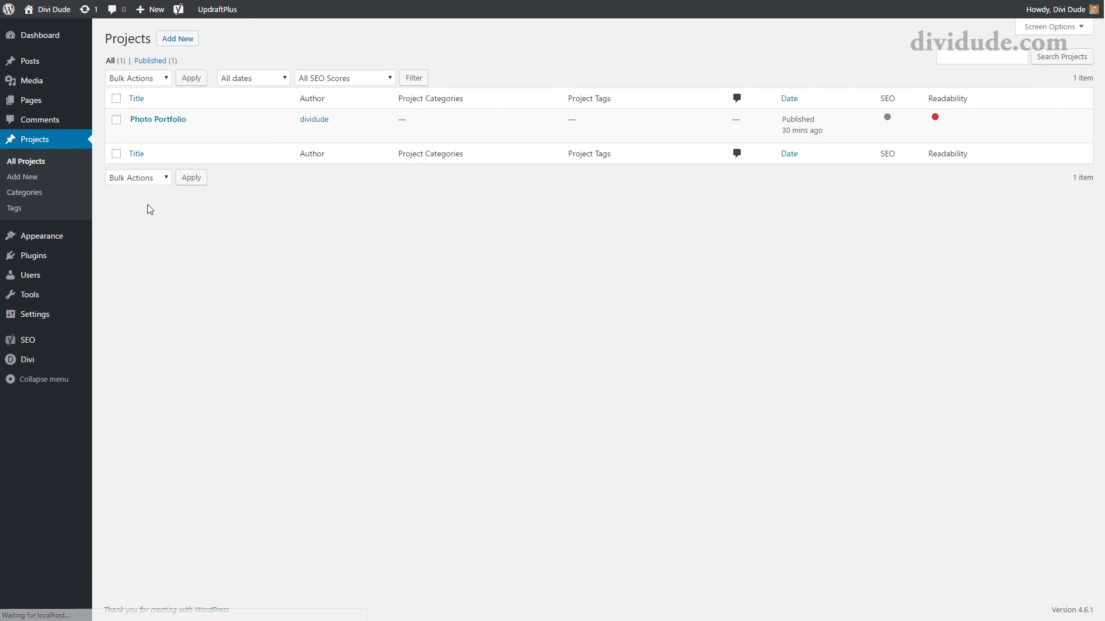
click(158, 120)
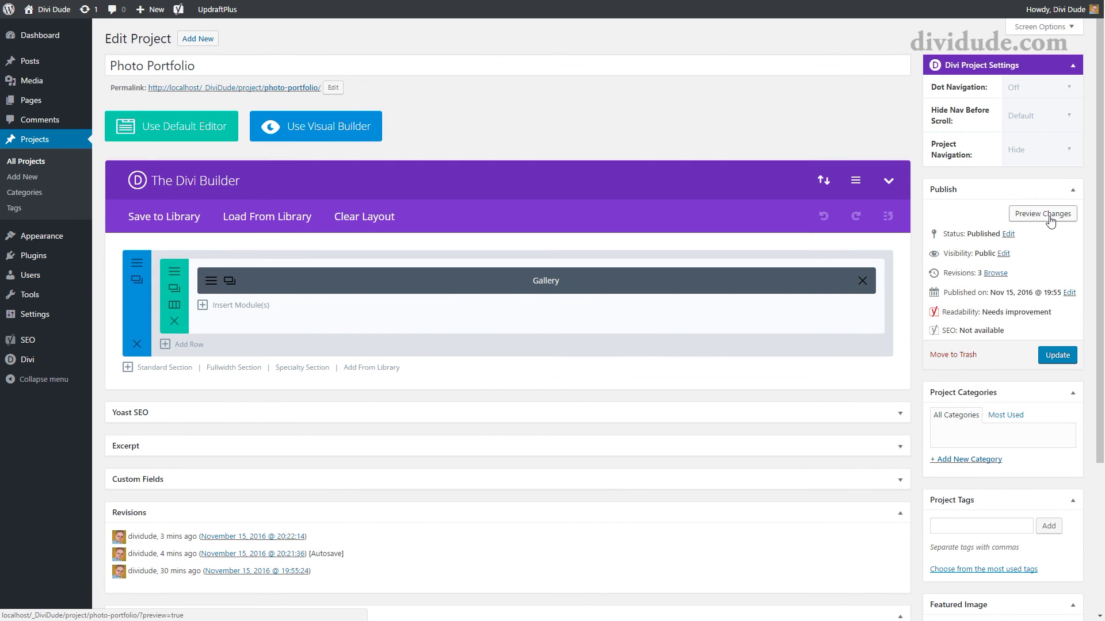
click(1050, 217)
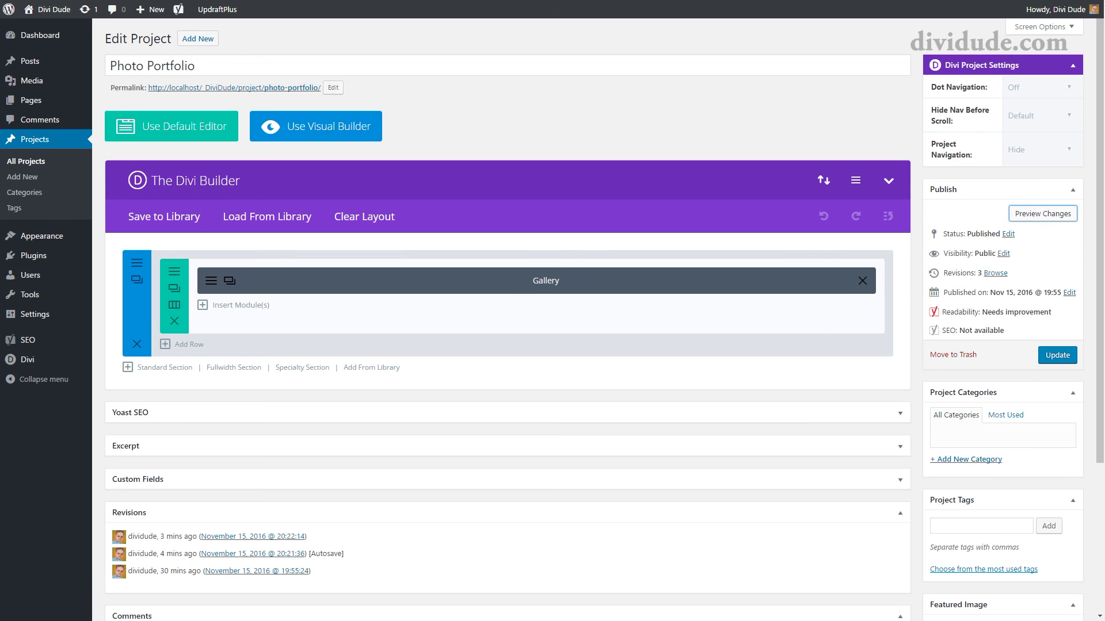